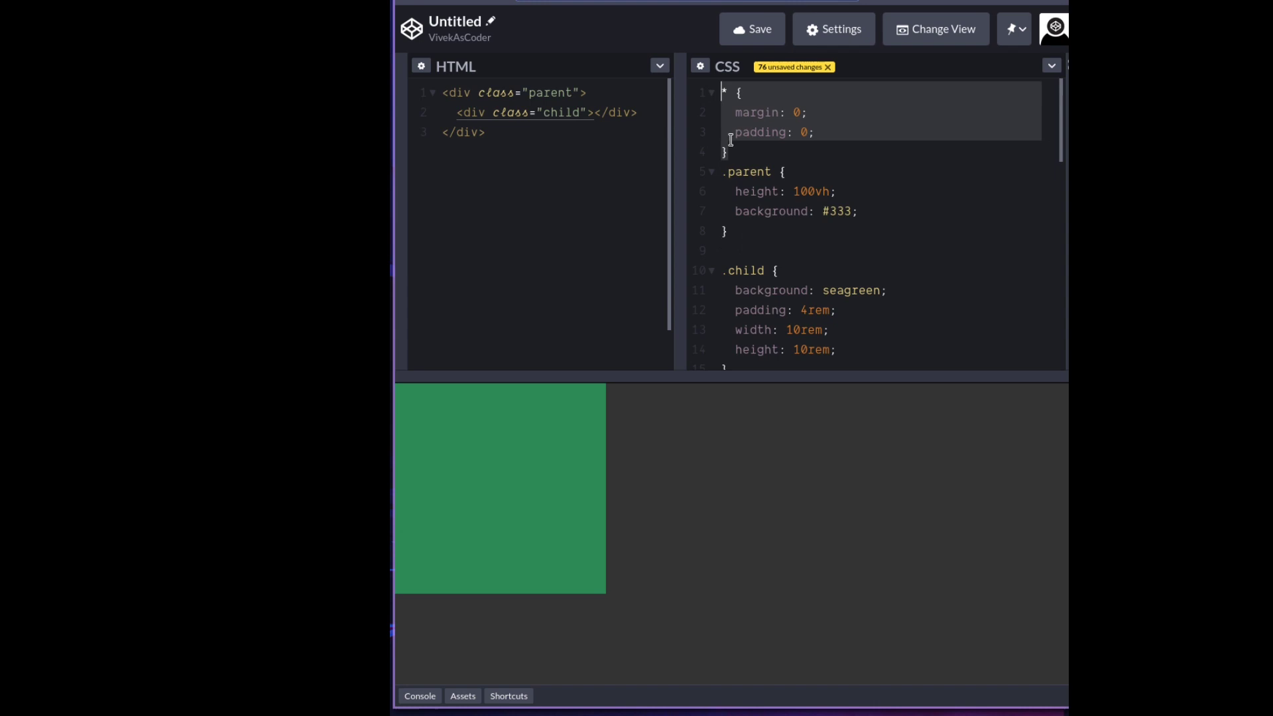
- Highlight the margin and padding reset declarations and the child div line in the HTML
{"action": "left_click_drag", "start_coordinate": [735, 112], "coordinate": [817, 113]}
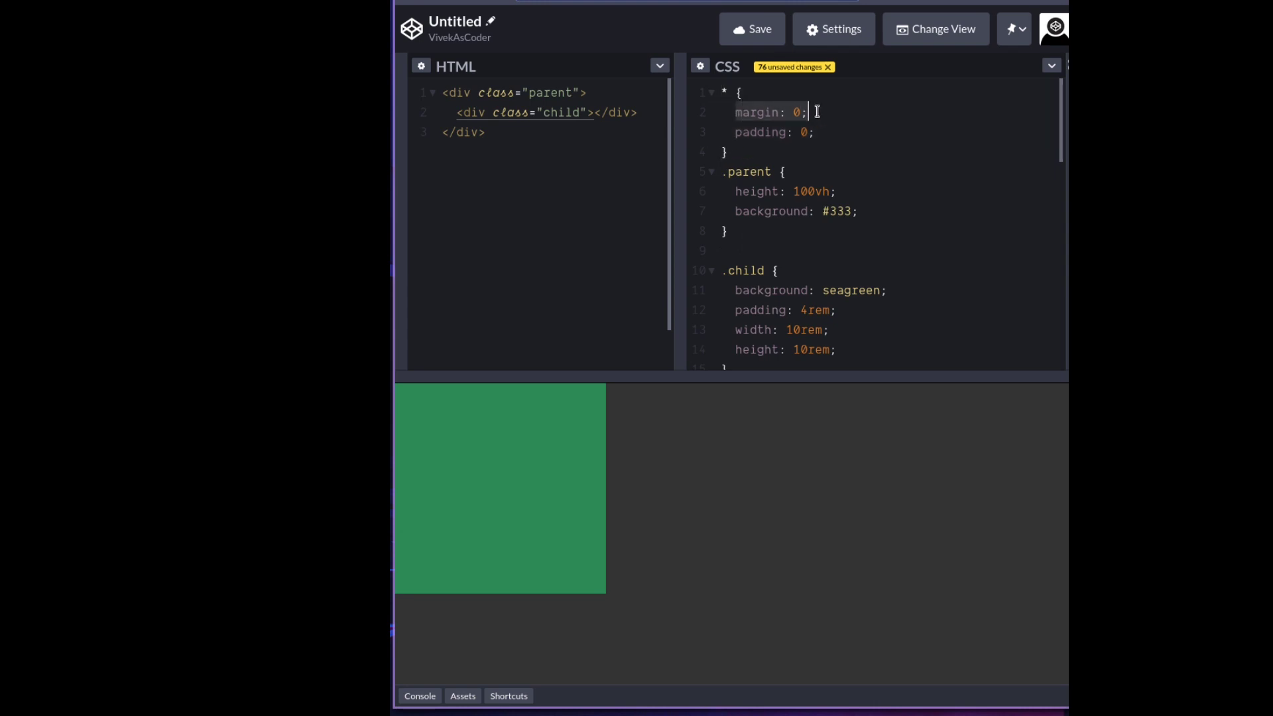
{"action": "left_click_drag", "start_coordinate": [732, 132], "coordinate": [807, 133]}
{"action": "left_click", "coordinate": [739, 151]}
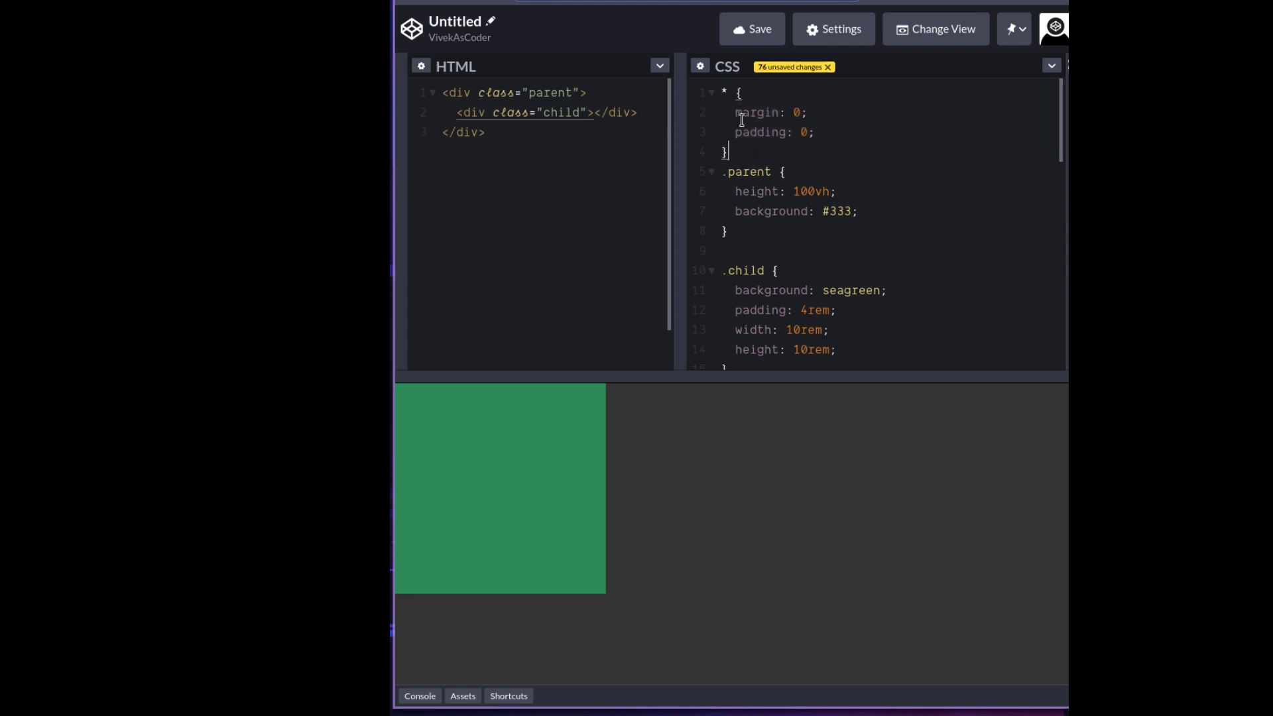
{"action": "scroll", "coordinate": [752, 190], "scroll_direction": "down", "scroll_amount": 2}
{"action": "scroll", "coordinate": [748, 159], "scroll_direction": "up", "scroll_amount": 1}
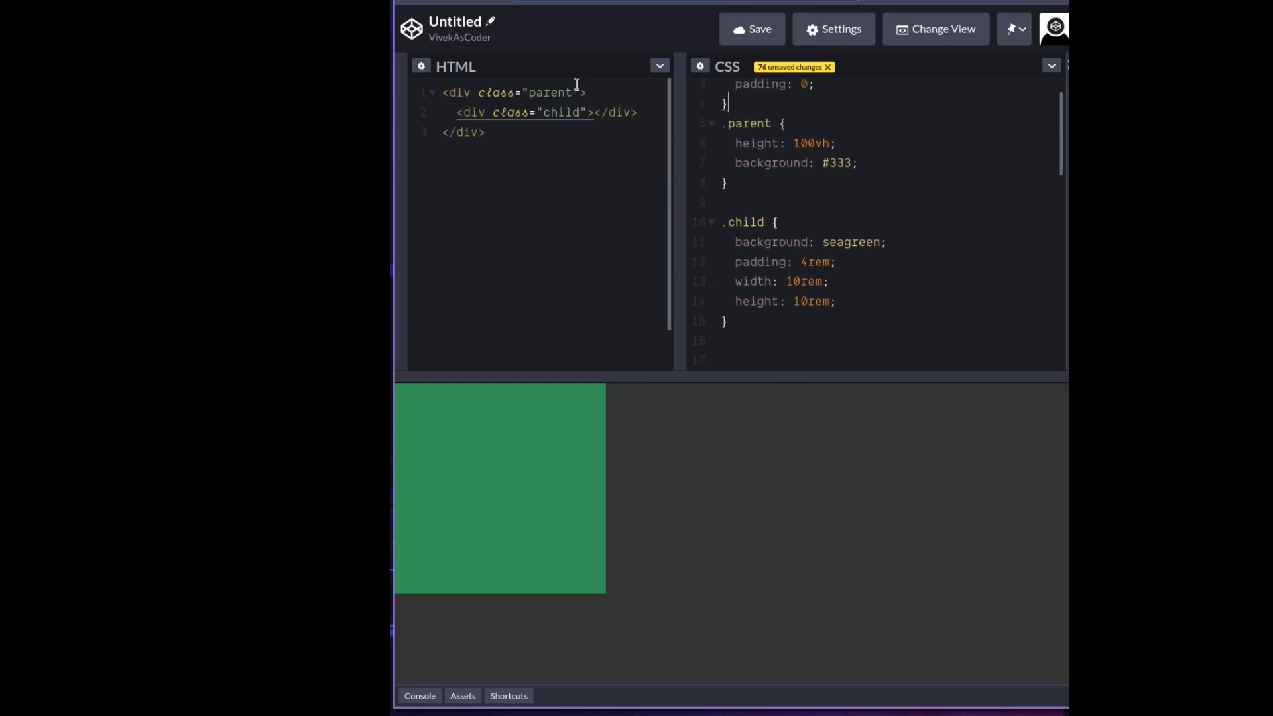
{"action": "left_click", "coordinate": [576, 92]}
{"action": "left_click", "coordinate": [464, 93]}
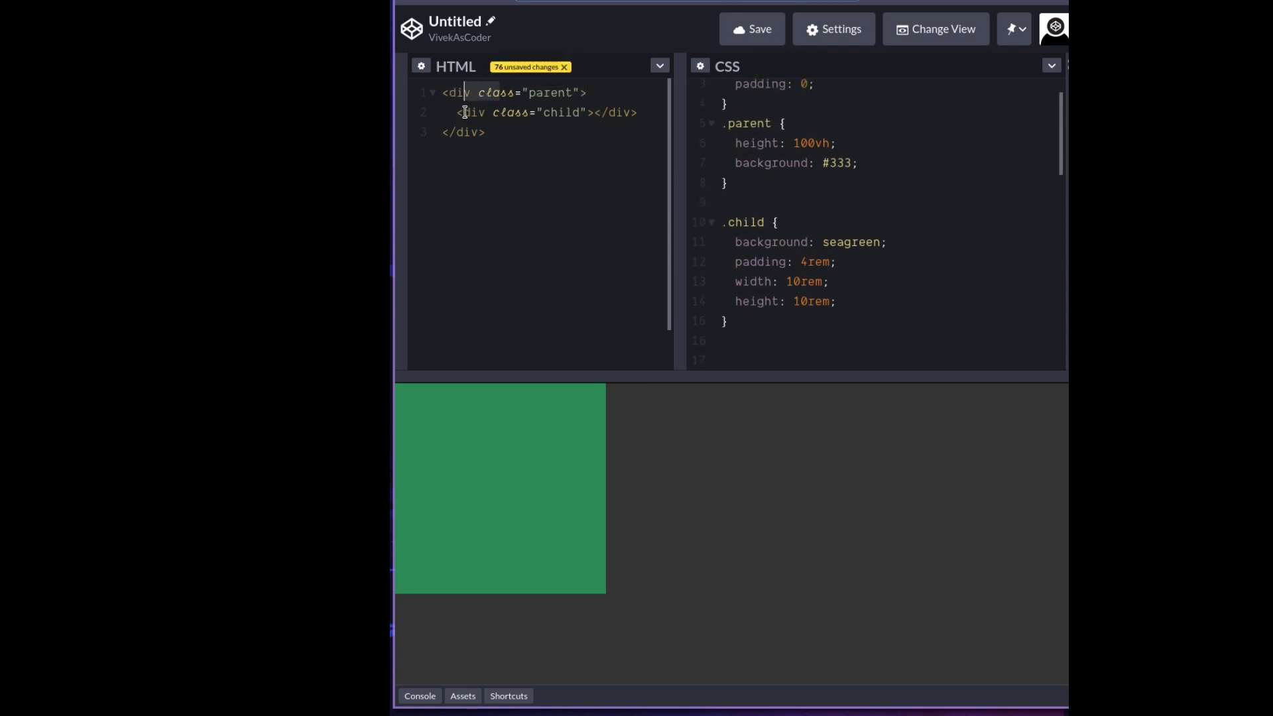
{"action": "left_click_drag", "start_coordinate": [463, 113], "coordinate": [609, 113]}
{"action": "key", "text": "Down"}
- Highlight the .parent 100vh height and background, and the .child seagreen background and padding
{"action": "left_click", "coordinate": [726, 183]}
{"action": "mouse_move", "coordinate": [726, 183]}
{"action": "left_mouse_down"}
{"action": "mouse_move", "coordinate": [715, 126]}
{"action": "mouse_move", "coordinate": [837, 143]}
{"action": "left_mouse_up"}
{"action": "left_click", "coordinate": [742, 144]}
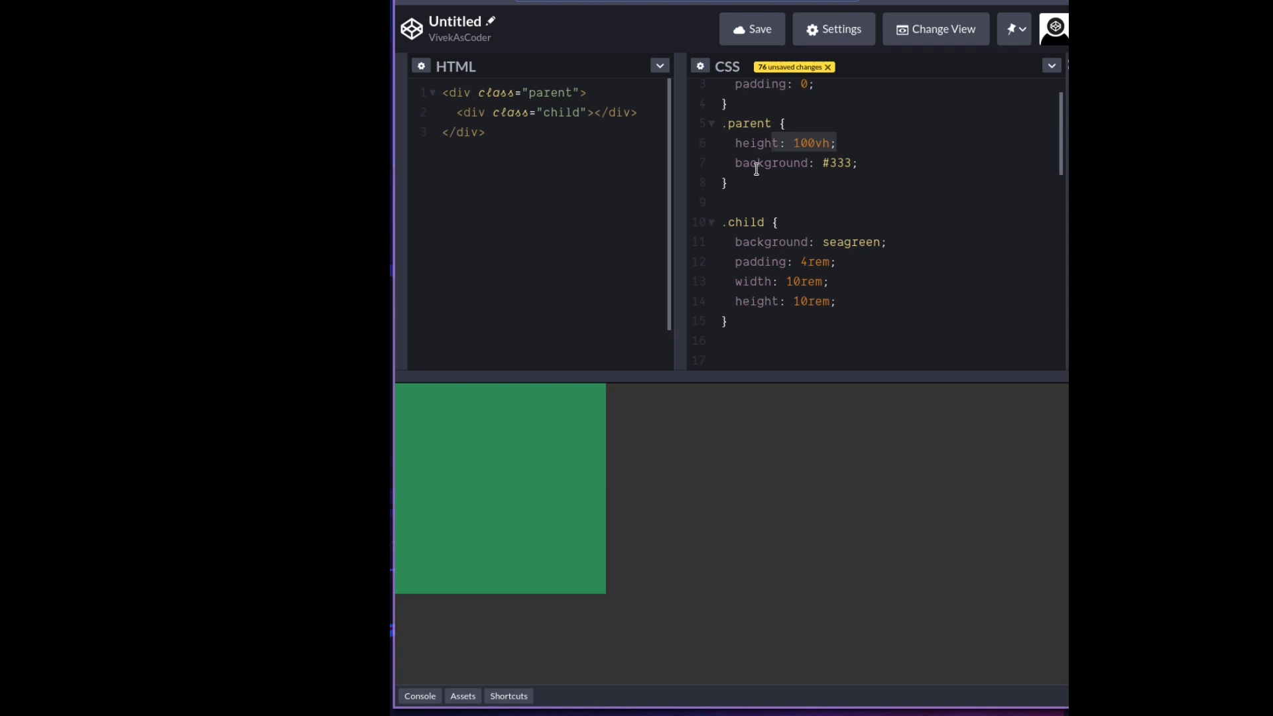
{"action": "left_click_drag", "start_coordinate": [786, 164], "coordinate": [845, 163]}
{"action": "scroll", "coordinate": [771, 262], "scroll_direction": "down", "scroll_amount": 2}
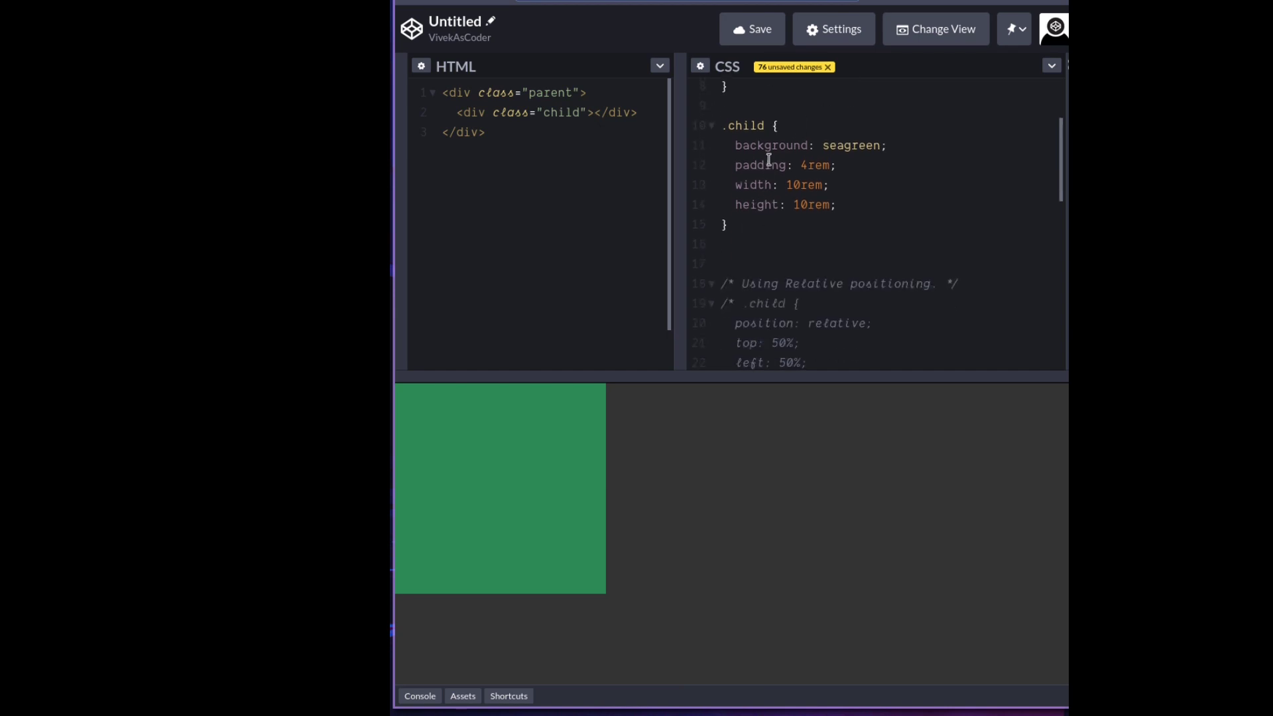
{"action": "left_click", "coordinate": [775, 126]}
{"action": "left_click_drag", "start_coordinate": [739, 146], "coordinate": [859, 146]}
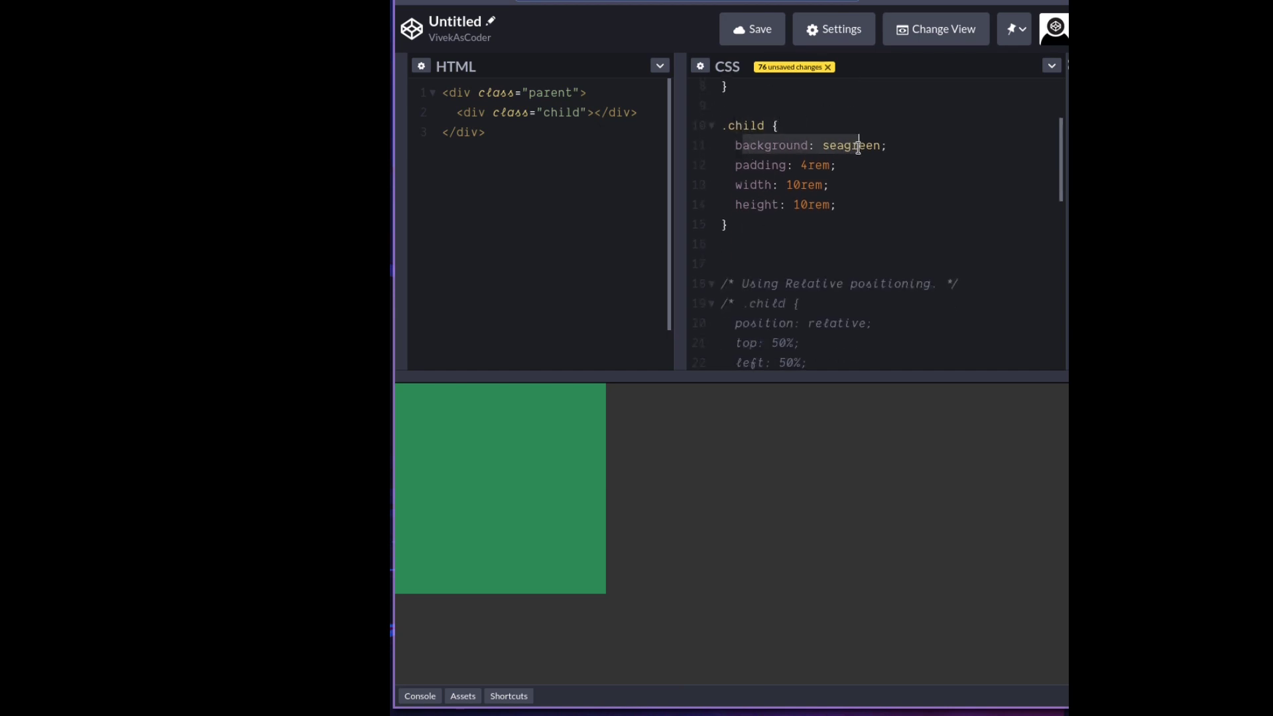
{"action": "mouse_move", "coordinate": [757, 165]}
{"action": "left_mouse_down"}
{"action": "mouse_move", "coordinate": [814, 166]}
{"action": "mouse_move", "coordinate": [823, 205]}
{"action": "left_mouse_up"}
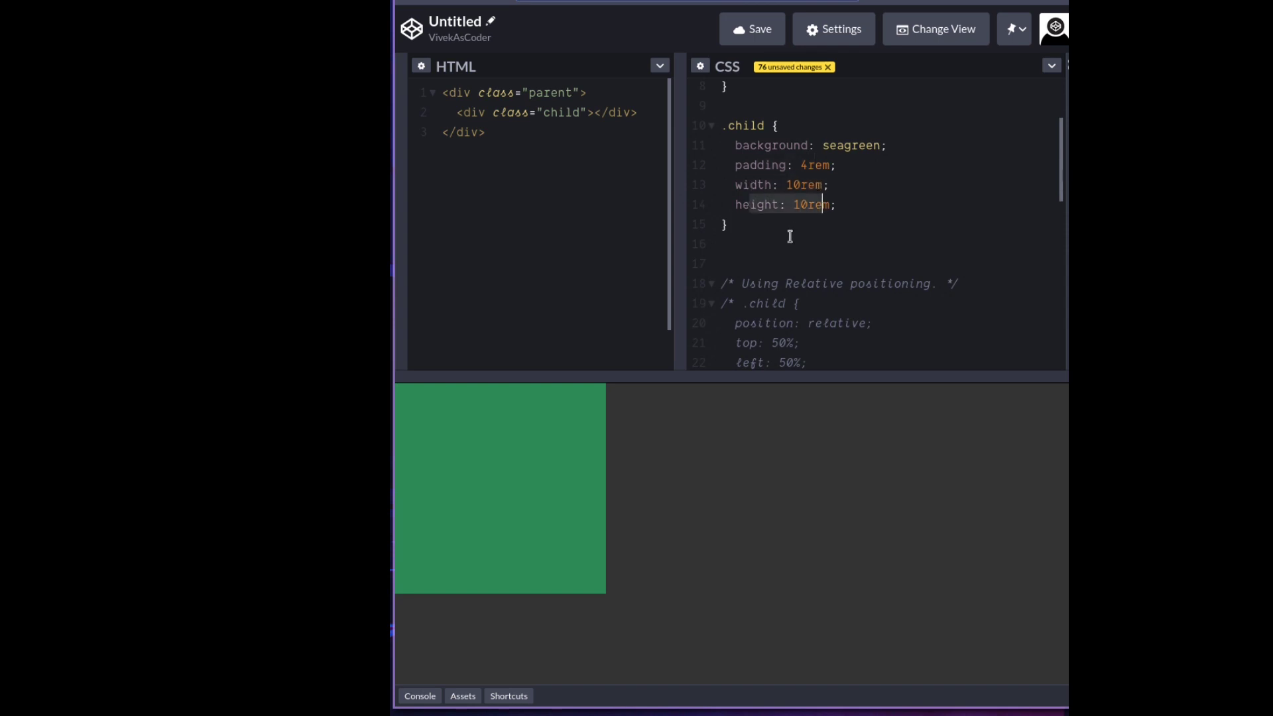
{"action": "scroll", "coordinate": [803, 209], "scroll_direction": "down", "scroll_amount": 2}
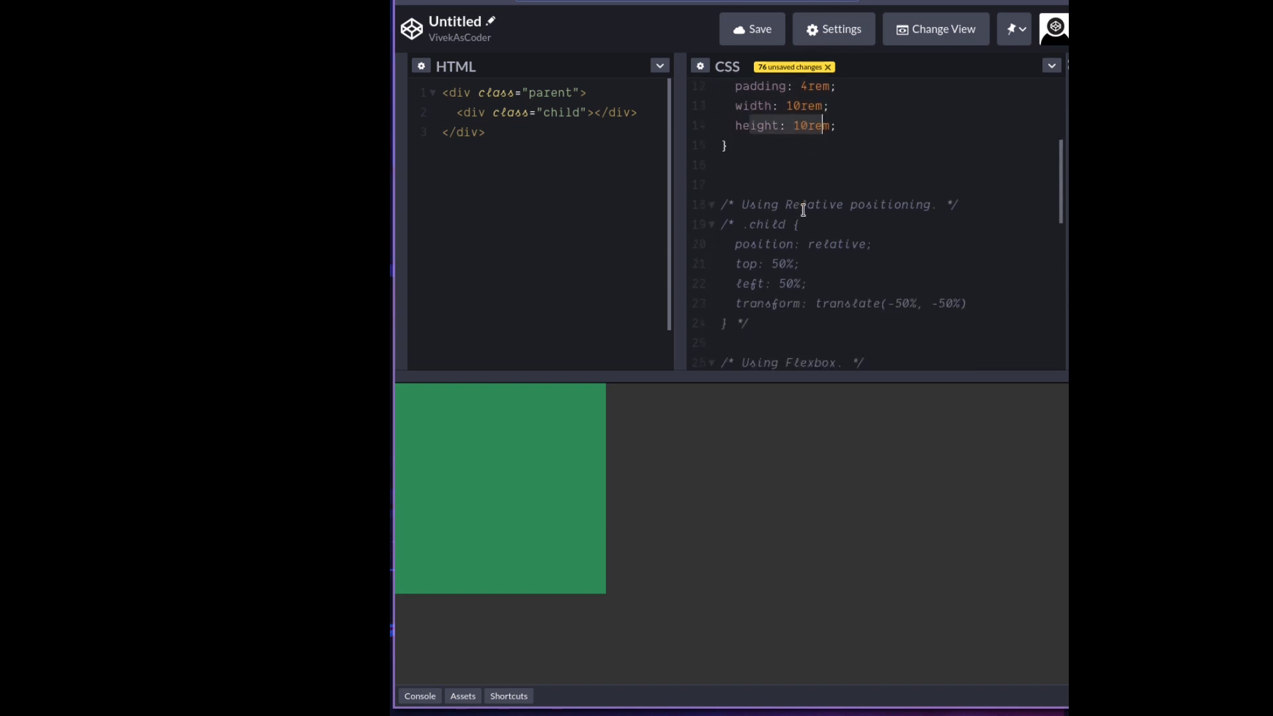
- Uncomment the relative-positioning .child rule to centre the seagreen box, then reselect the rule
{"action": "left_click_drag", "start_coordinate": [775, 220], "coordinate": [741, 292]}
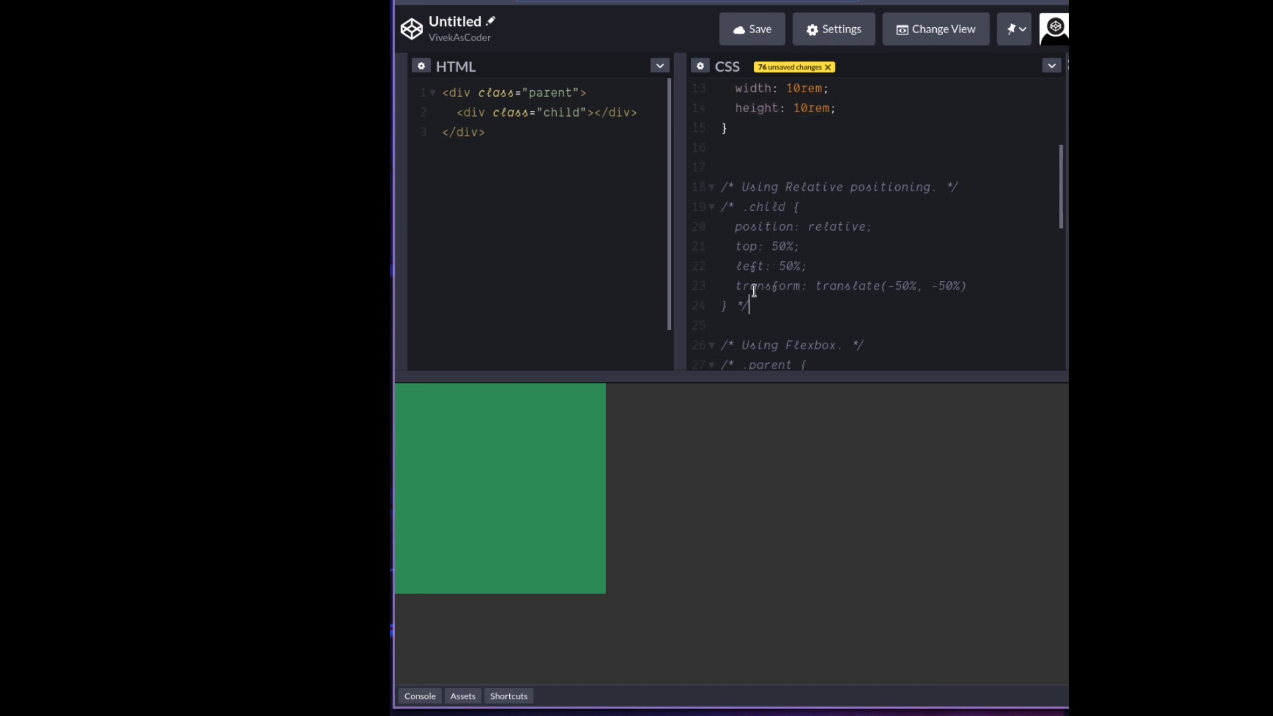
{"action": "key", "text": "ctrl+slash"}
{"action": "left_click", "coordinate": [741, 239]}
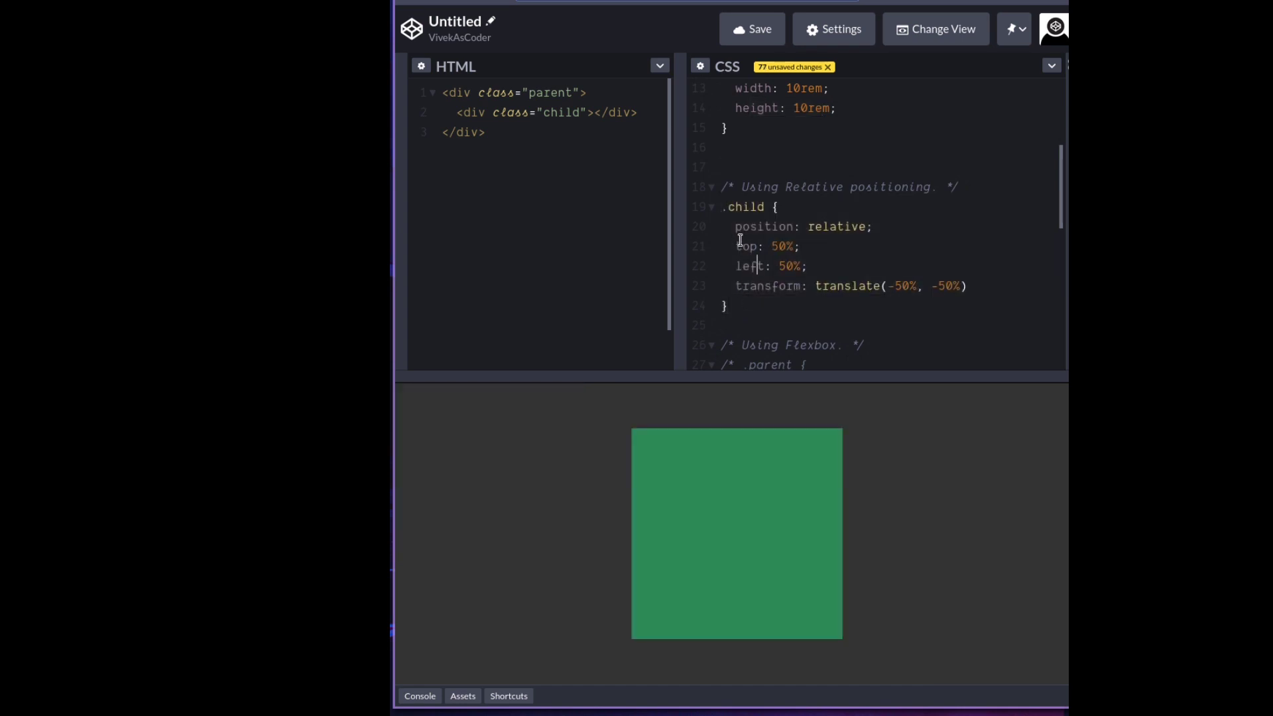
{"action": "left_click_drag", "start_coordinate": [737, 228], "coordinate": [874, 227]}
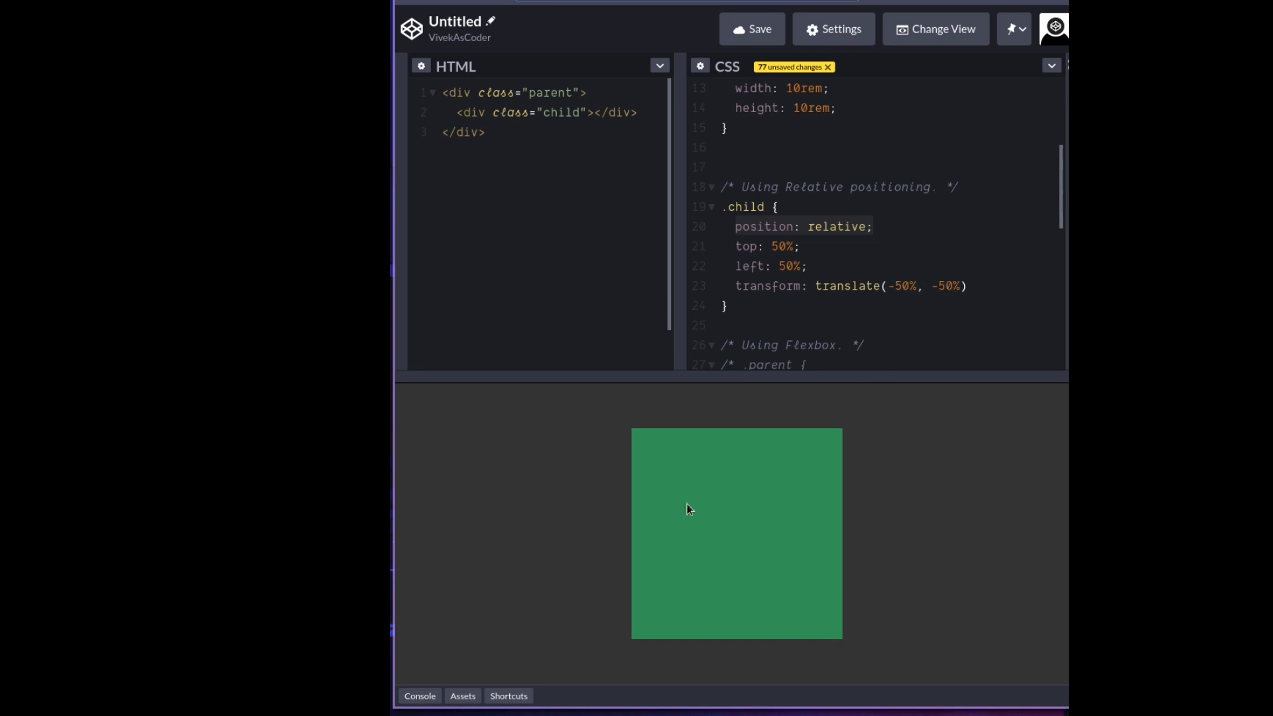
{"action": "left_click", "coordinate": [760, 319]}
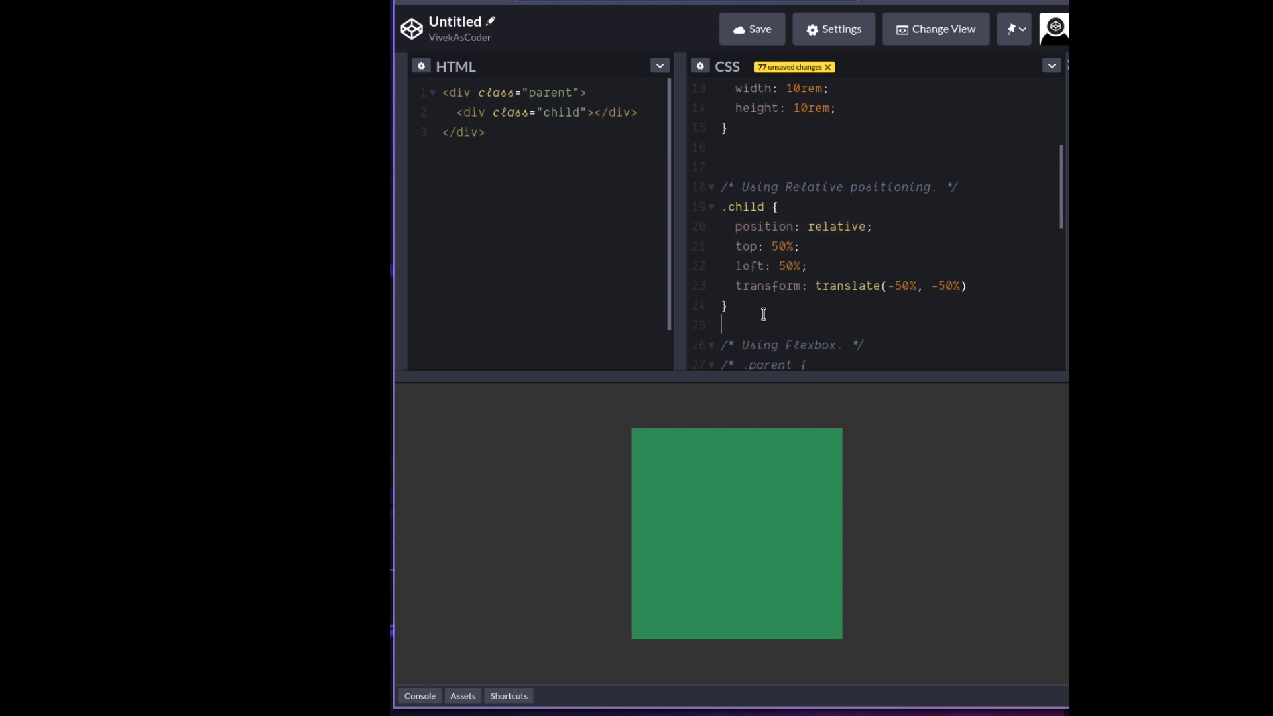
{"action": "left_click_drag", "start_coordinate": [720, 299], "coordinate": [710, 211]}
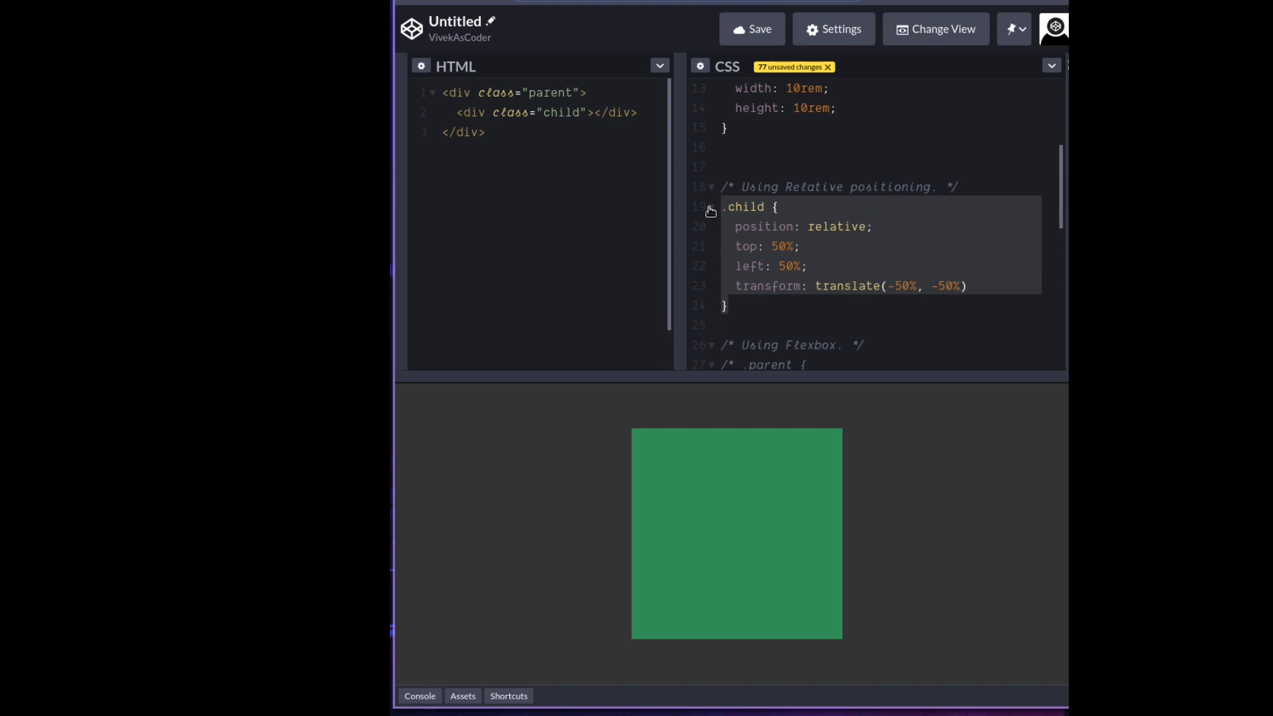
- Swap the relative-positioning rule for the flexbox .parent rule and enlarge the preview pane
{"action": "key", "text": "ctrl+slash"}
{"action": "scroll", "coordinate": [812, 217], "scroll_direction": "down", "scroll_amount": 3}
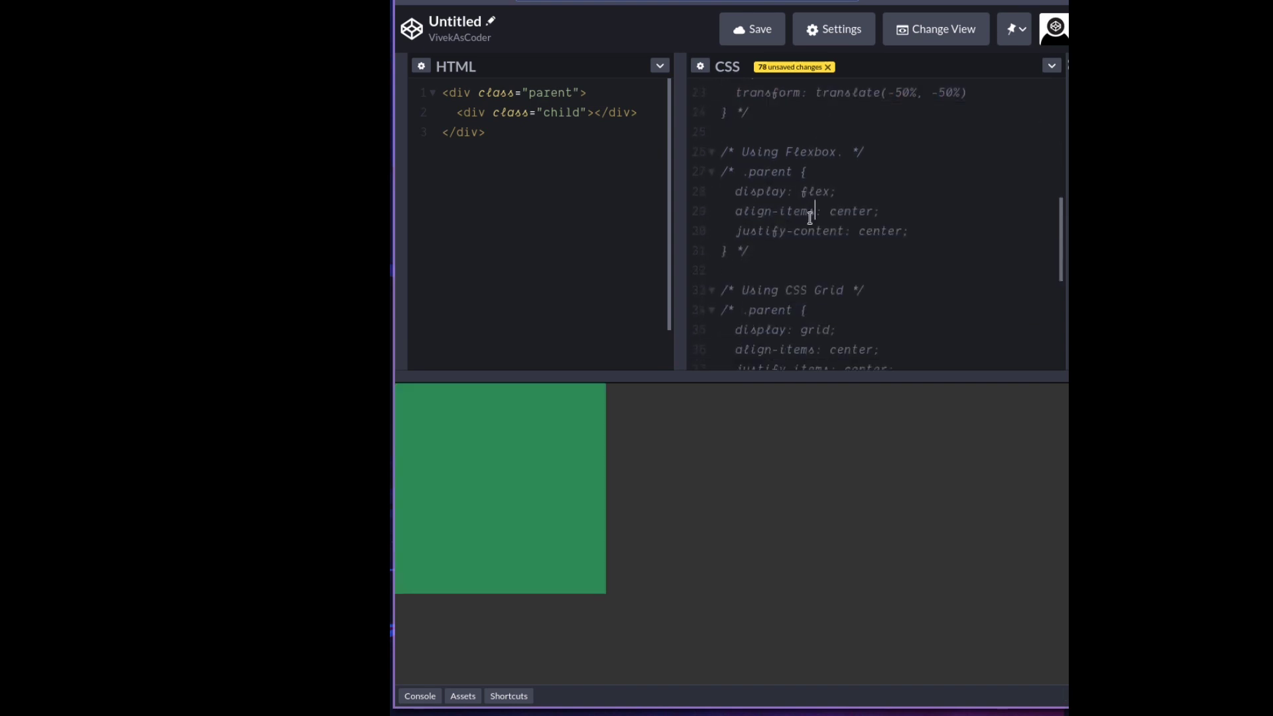
{"action": "left_click_drag", "start_coordinate": [762, 253], "coordinate": [702, 174]}
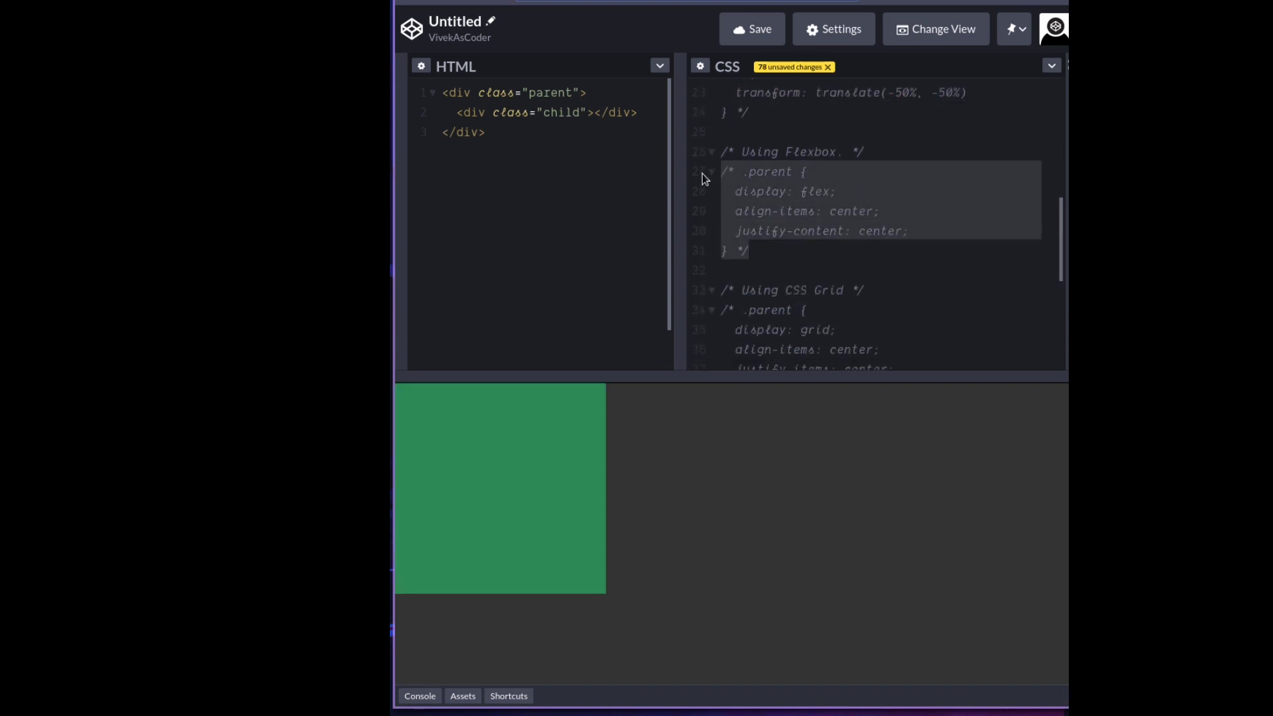
{"action": "key", "text": "ctrl+slash"}
{"action": "left_click", "coordinate": [788, 252]}
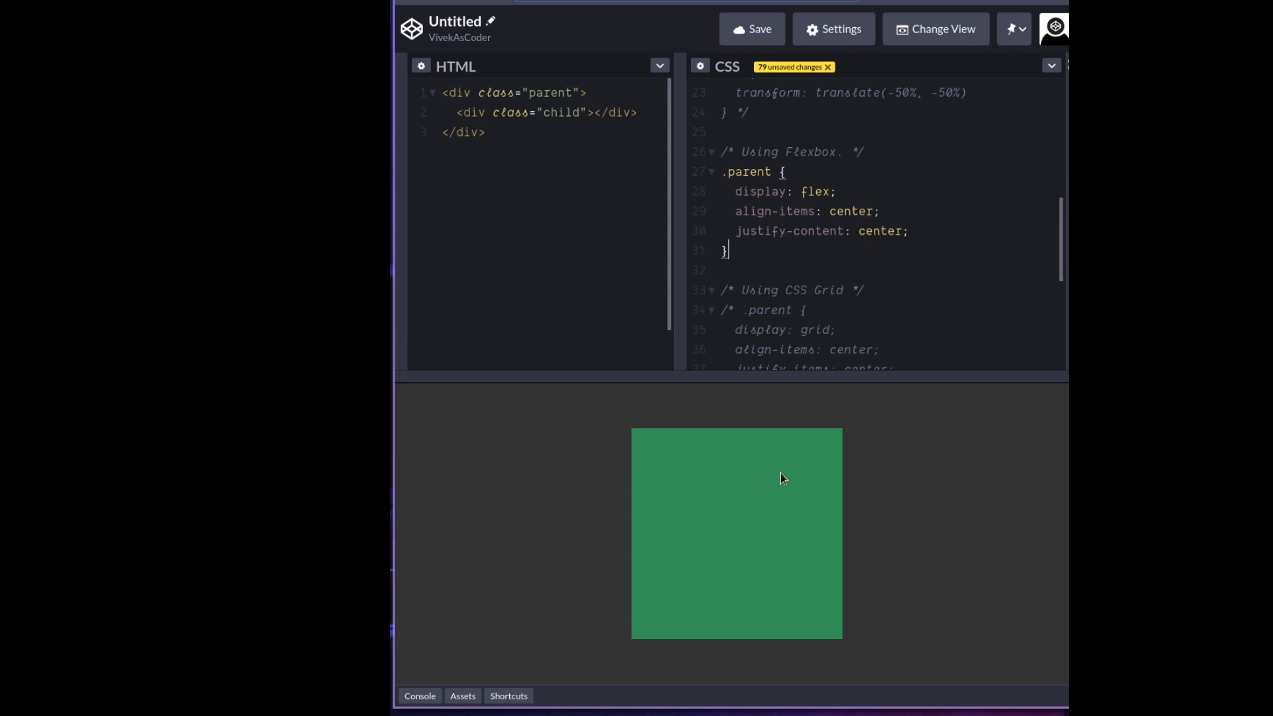
{"action": "mouse_move", "coordinate": [779, 380]}
{"action": "left_mouse_down"}
{"action": "mouse_move", "coordinate": [787, 284]}
{"action": "mouse_move", "coordinate": [779, 344]}
{"action": "left_mouse_up"}
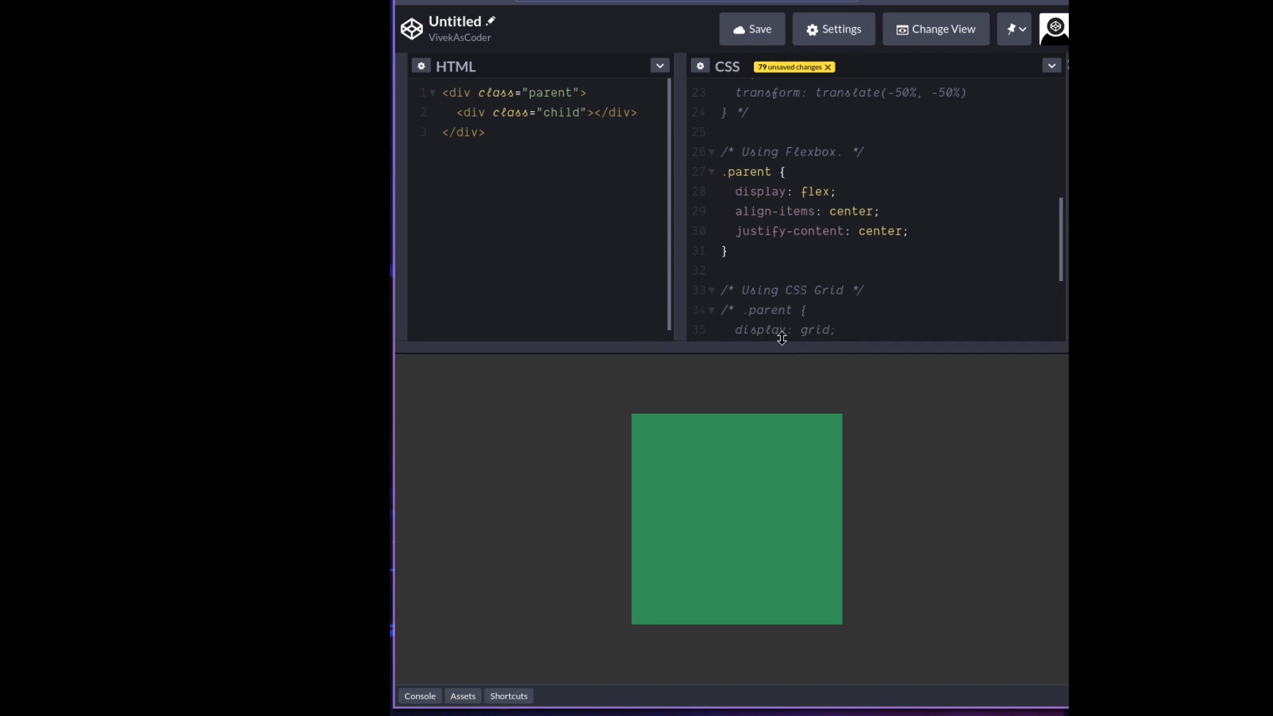
{"action": "left_click_drag", "start_coordinate": [767, 250], "coordinate": [714, 178]}
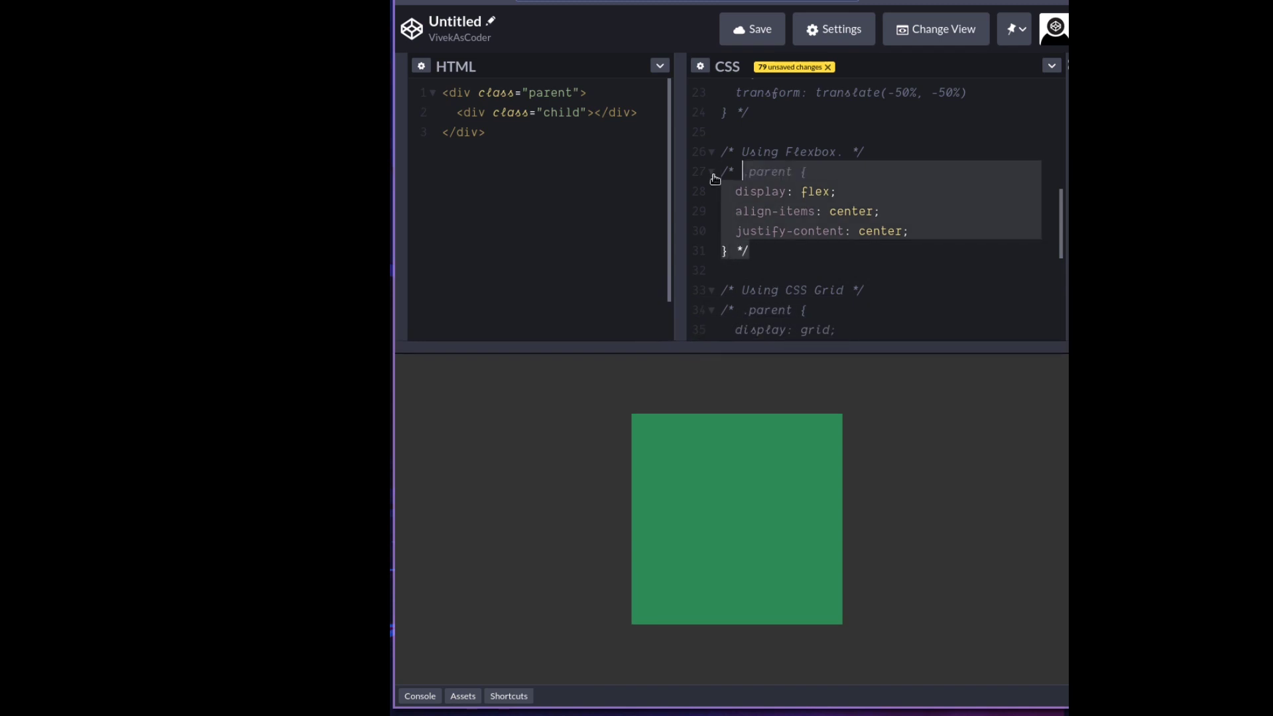
- Comment out the flexbox .parent rule and uncomment the CSS Grid .parent rule
{"action": "key", "text": "ctrl+slash"}
{"action": "scroll", "coordinate": [841, 177], "scroll_direction": "down", "scroll_amount": 2}
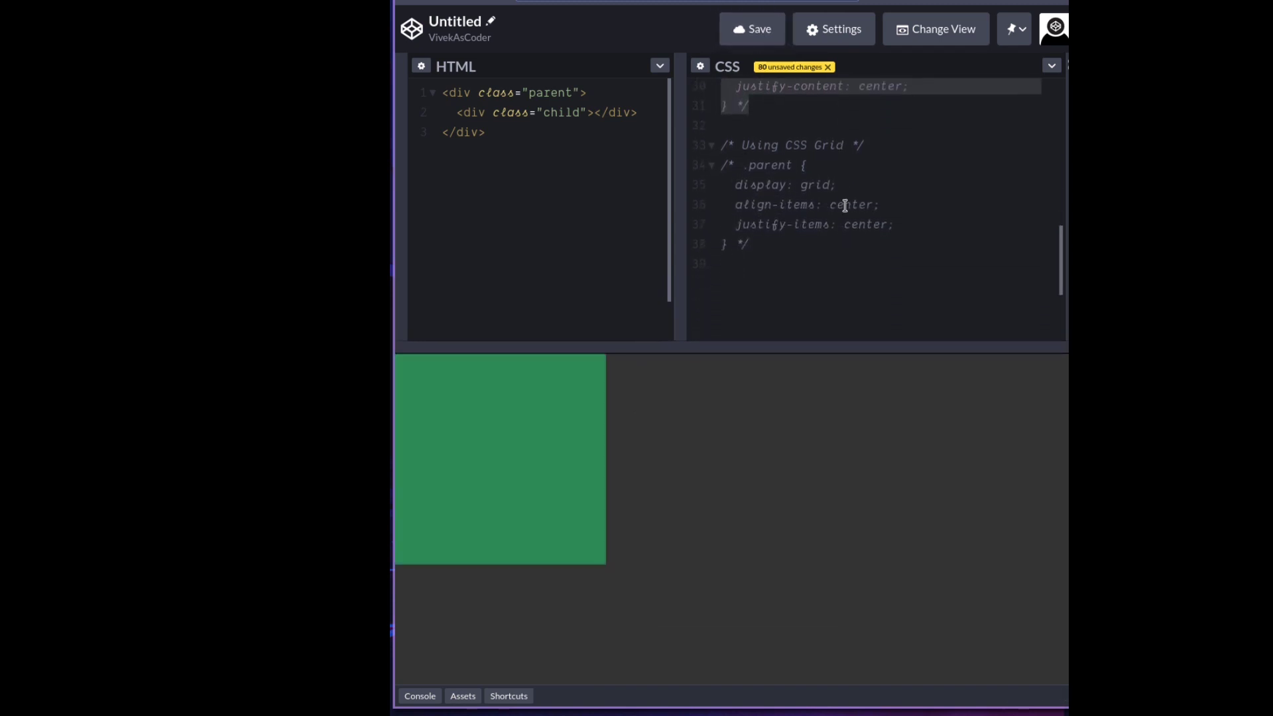
{"action": "left_click", "coordinate": [750, 256]}
{"action": "left_click_drag", "start_coordinate": [751, 257], "coordinate": [713, 167]}
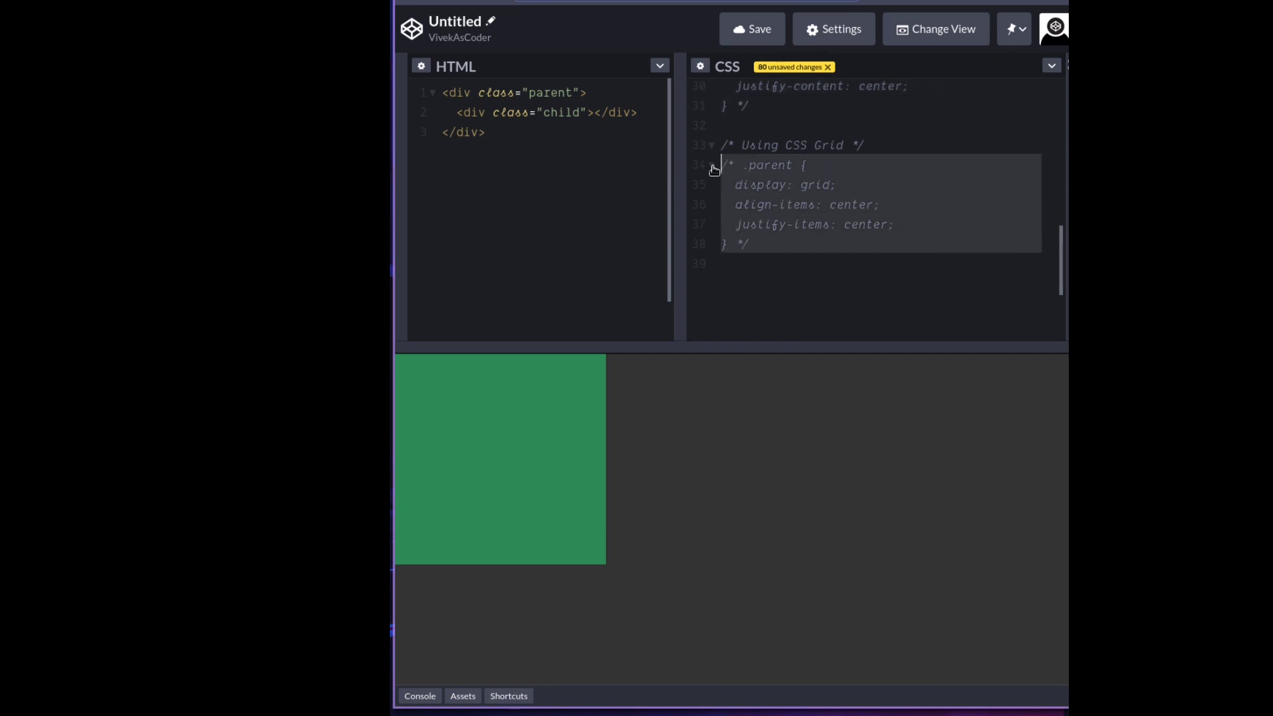
{"action": "key", "text": "ctrl+slash"}
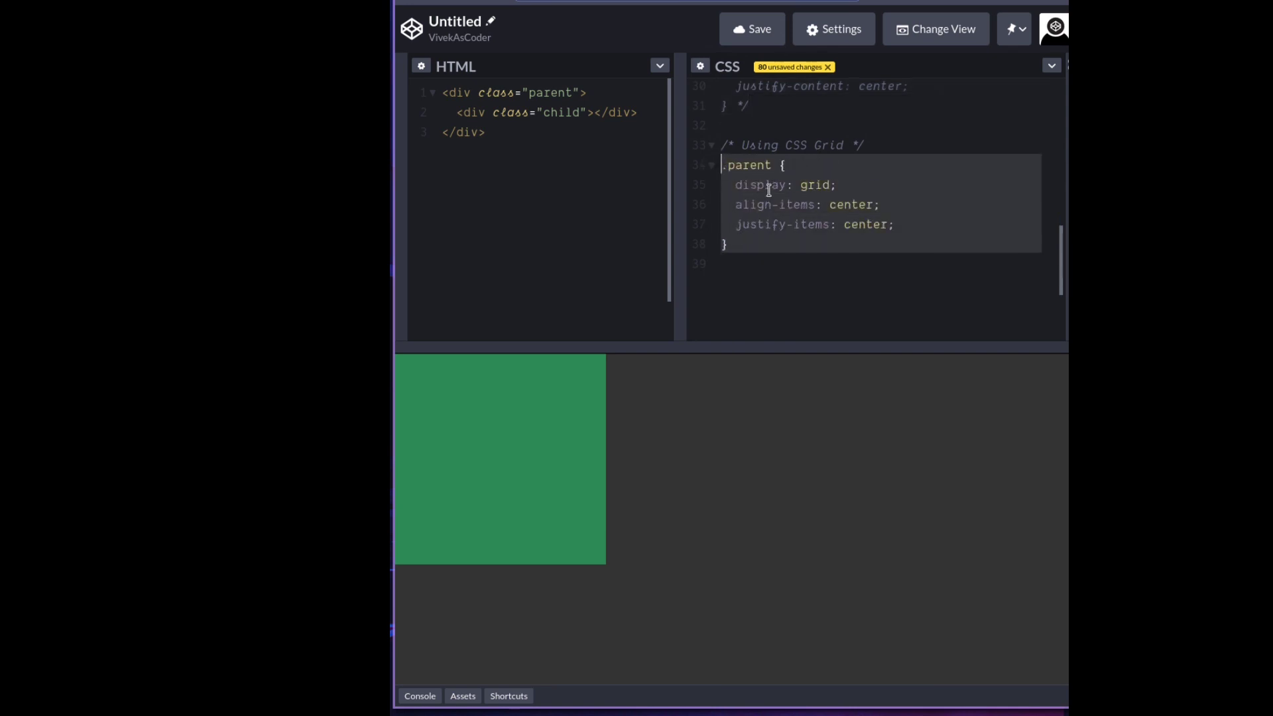
{"action": "left_click", "coordinate": [770, 187]}
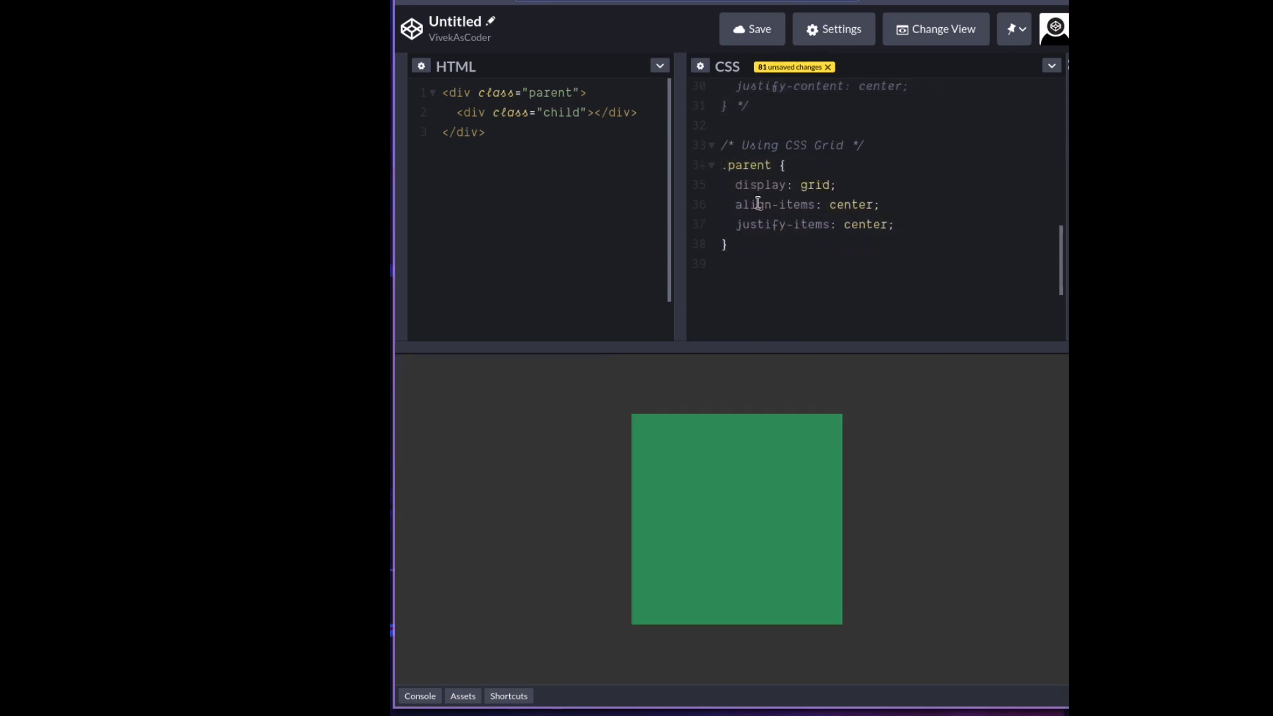